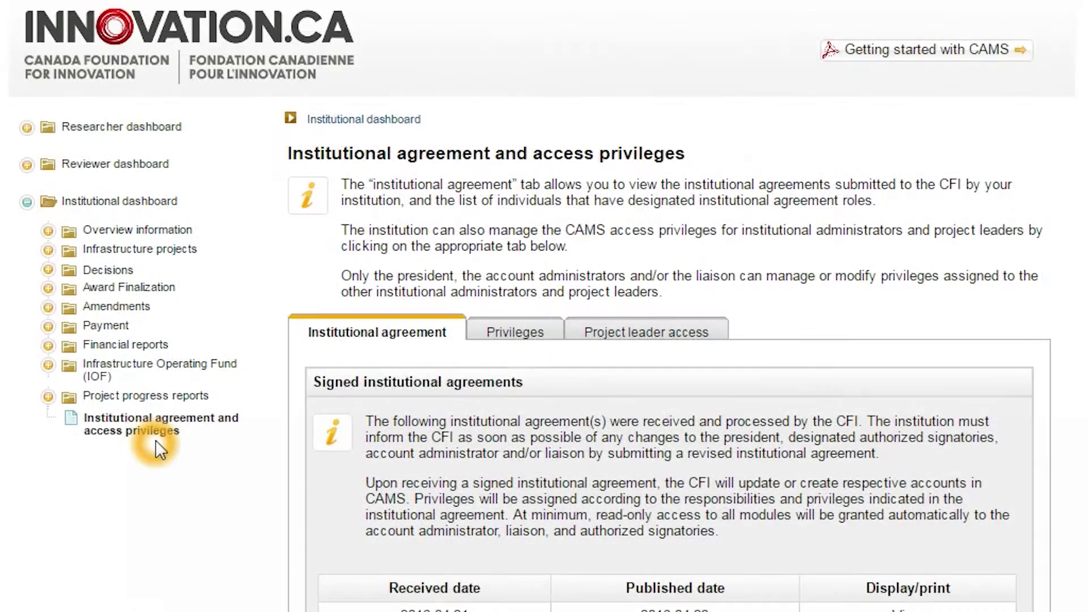
pyautogui.scroll(-2, 1027, 437)
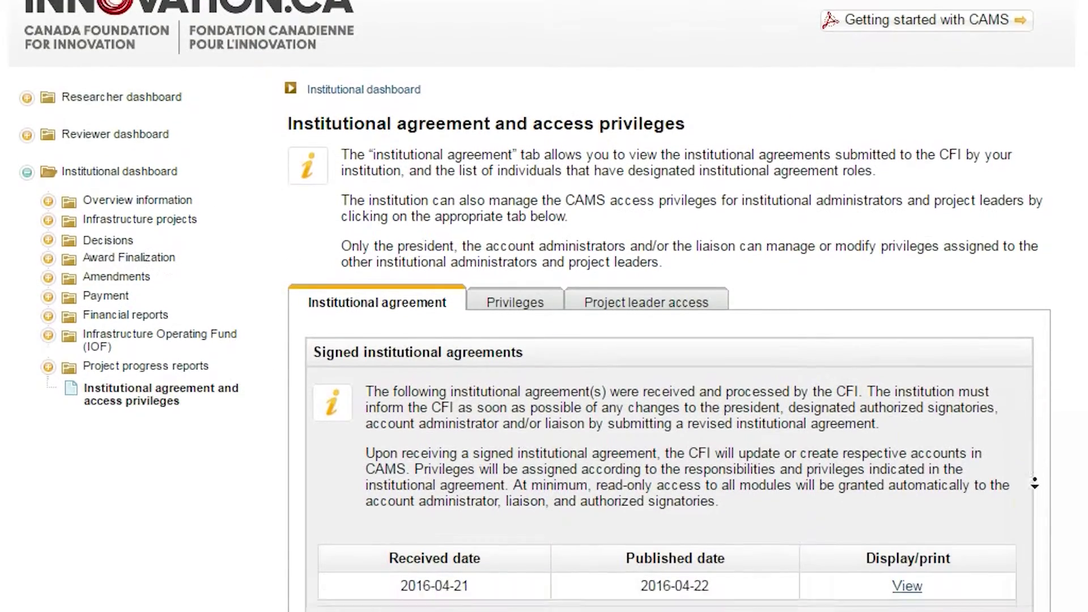
pyautogui.scroll(-2, 916, 467)
pyautogui.scroll(-3, 938, 310)
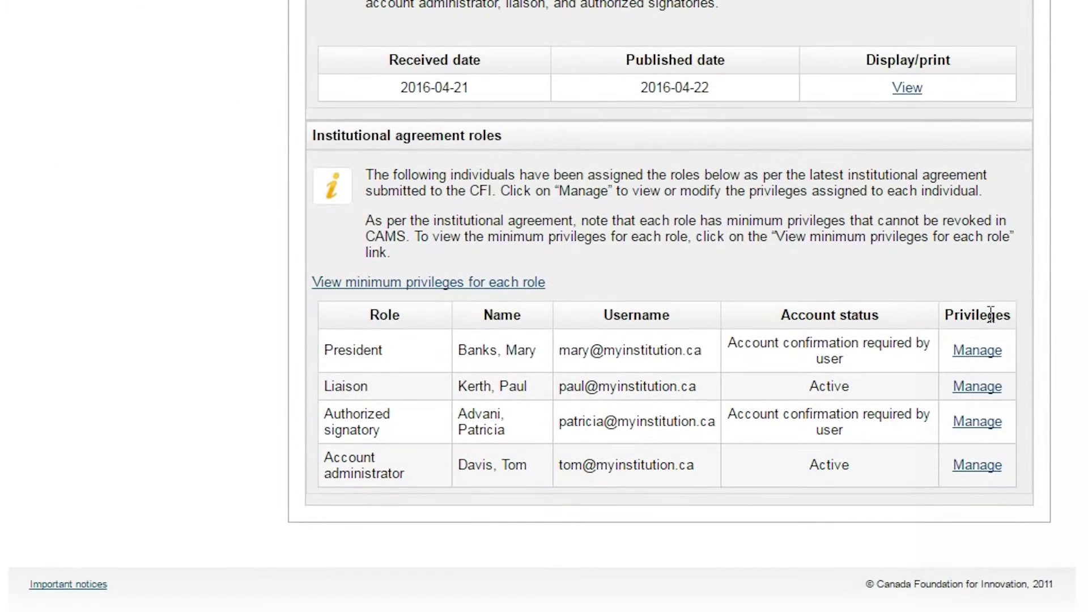
# Step: Review the account administrator's privileges and try revoking Payment – Read-only, which is refused
pyautogui.click(981, 468)
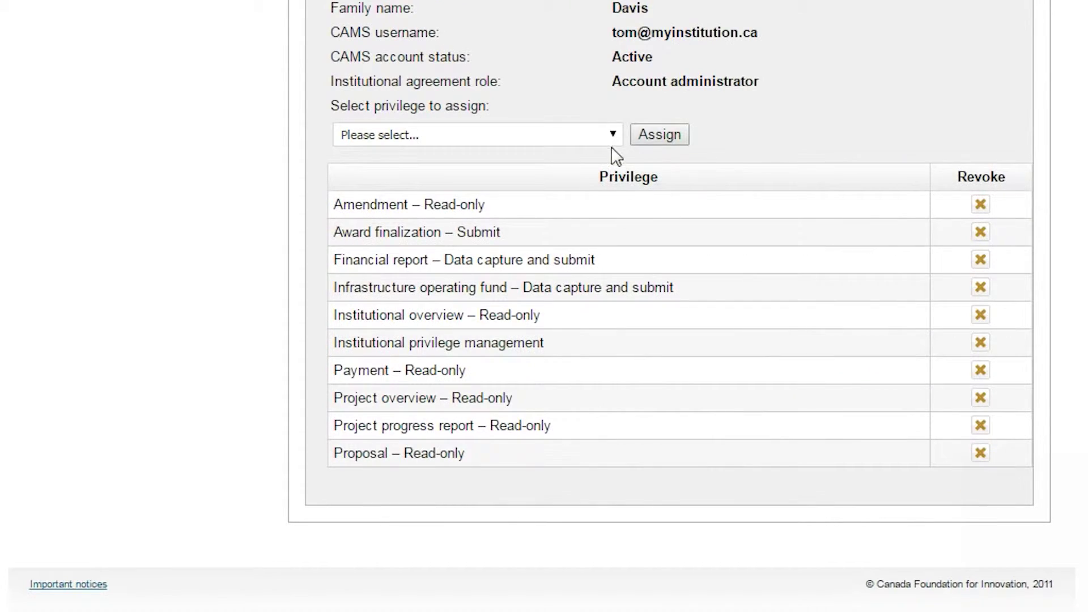
pyautogui.click(612, 136)
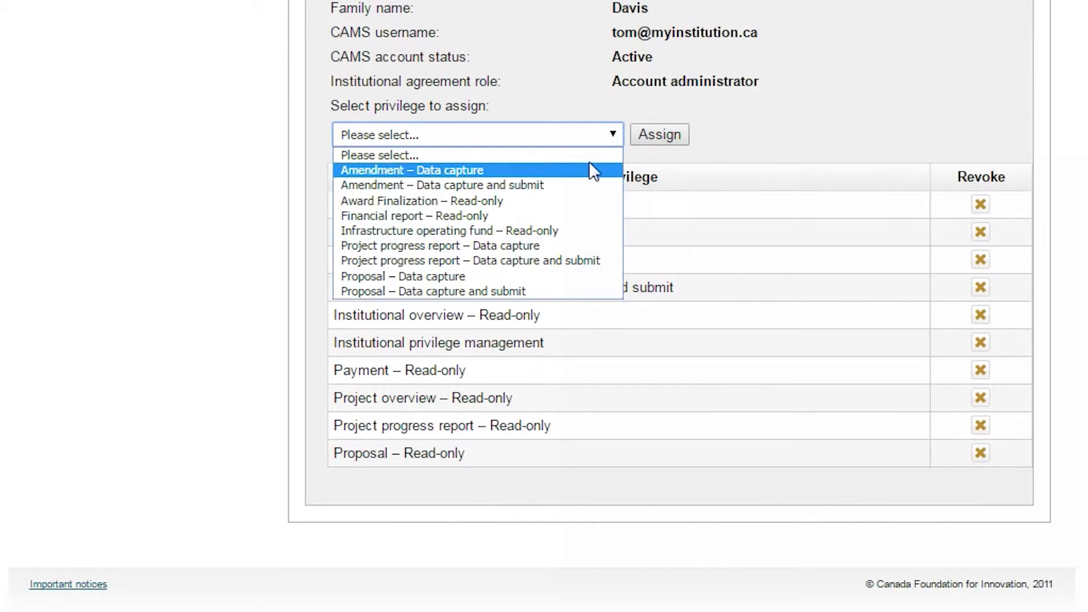
pyautogui.click(748, 170)
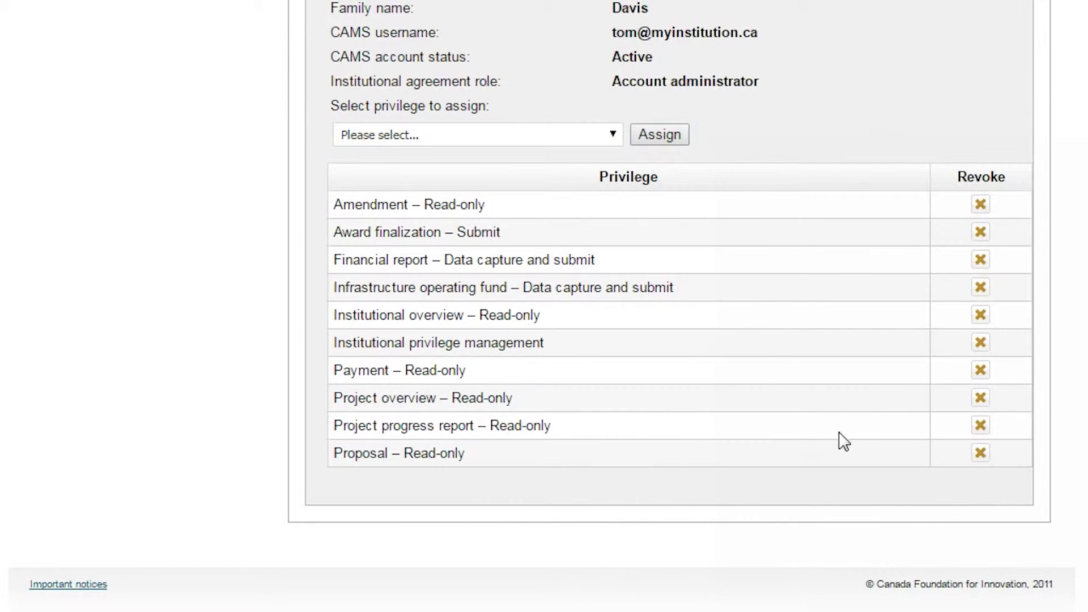
pyautogui.click(979, 372)
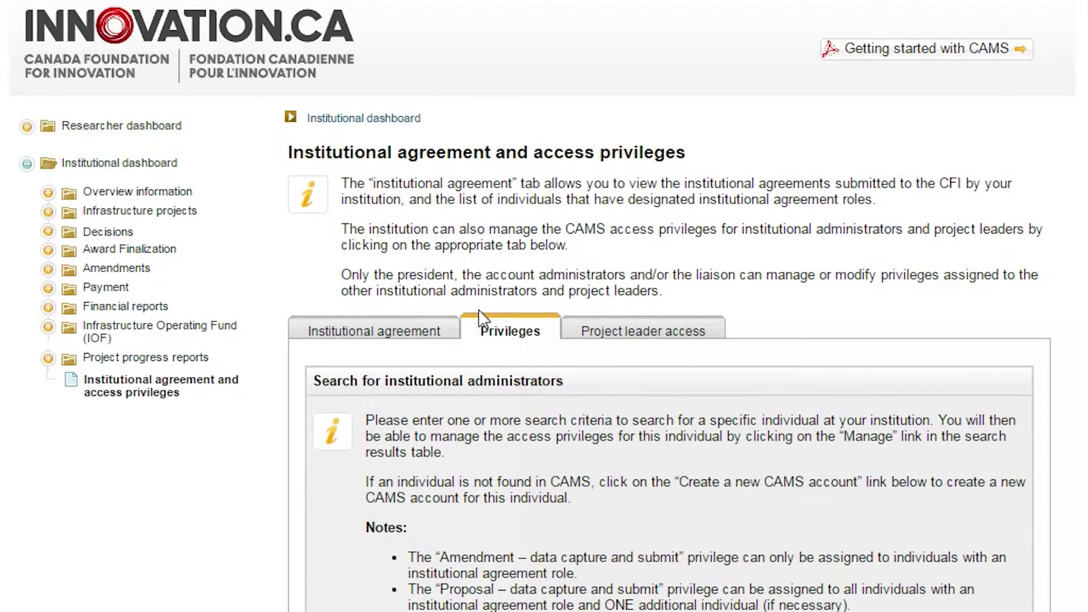
pyautogui.scroll(-3, 857, 393)
pyautogui.scroll(-5, 858, 393)
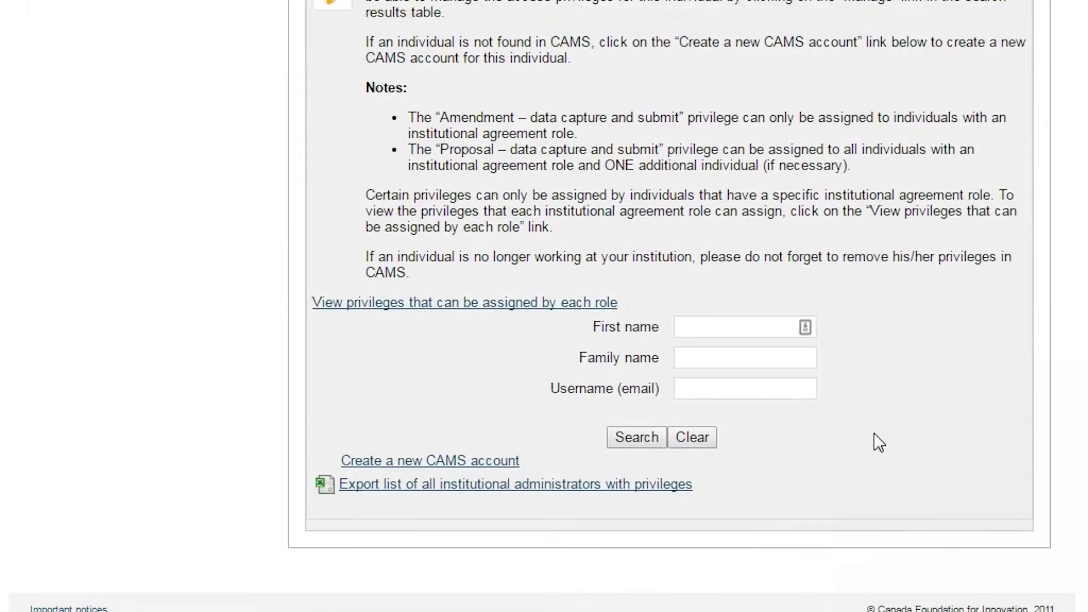
# Step: Find the administrator by family name and assign them Payment – Read-only
pyautogui.click(750, 331)
pyautogui.write('s')
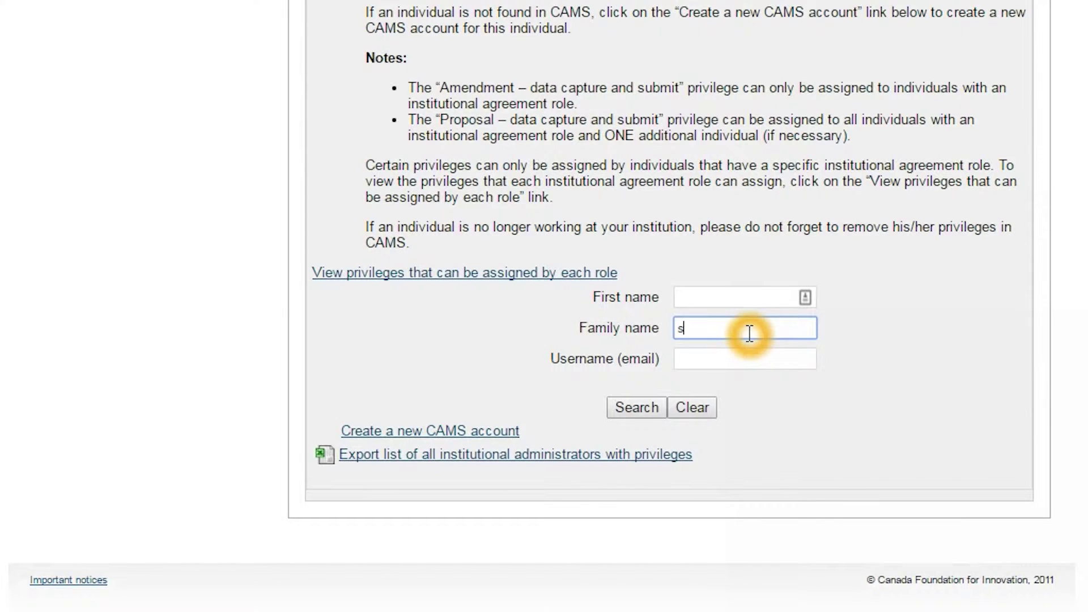
pyautogui.write('mith')
pyautogui.press('Return')
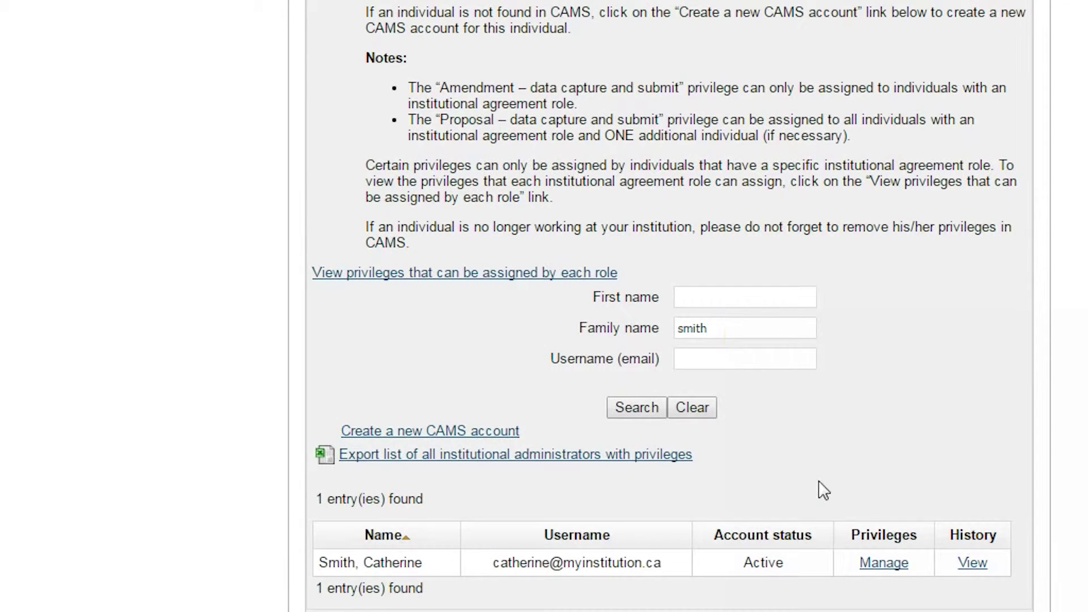
pyautogui.click(886, 566)
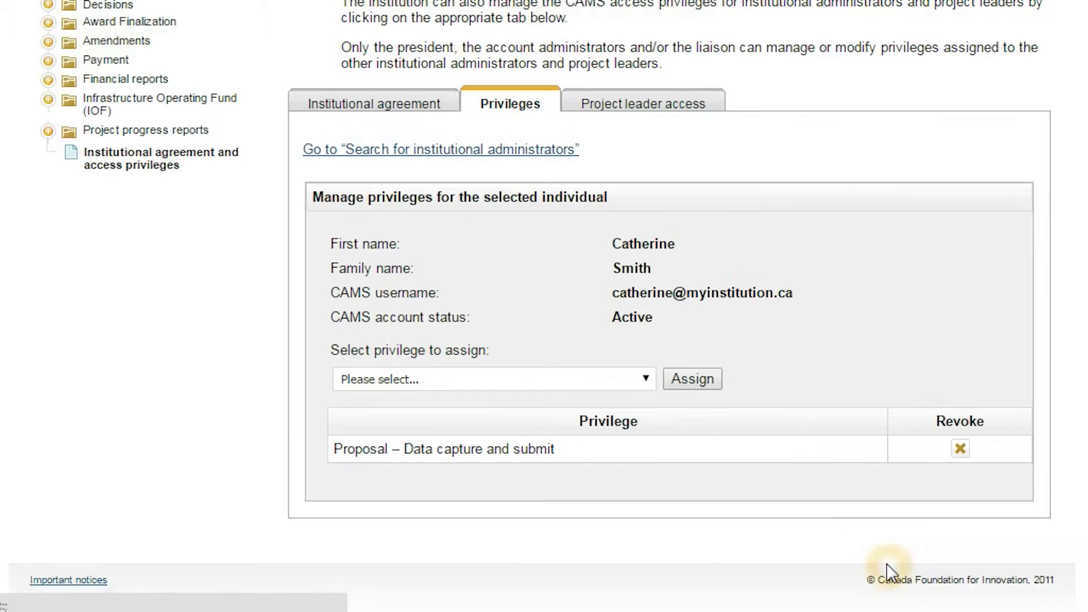
pyautogui.click(644, 379)
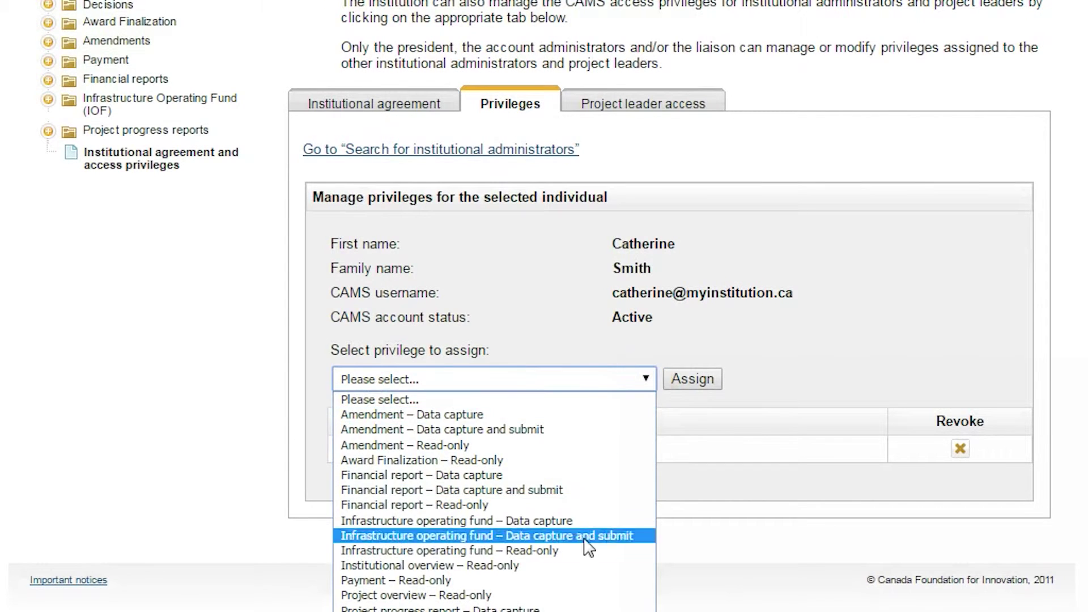
pyautogui.click(587, 579)
pyautogui.click(686, 382)
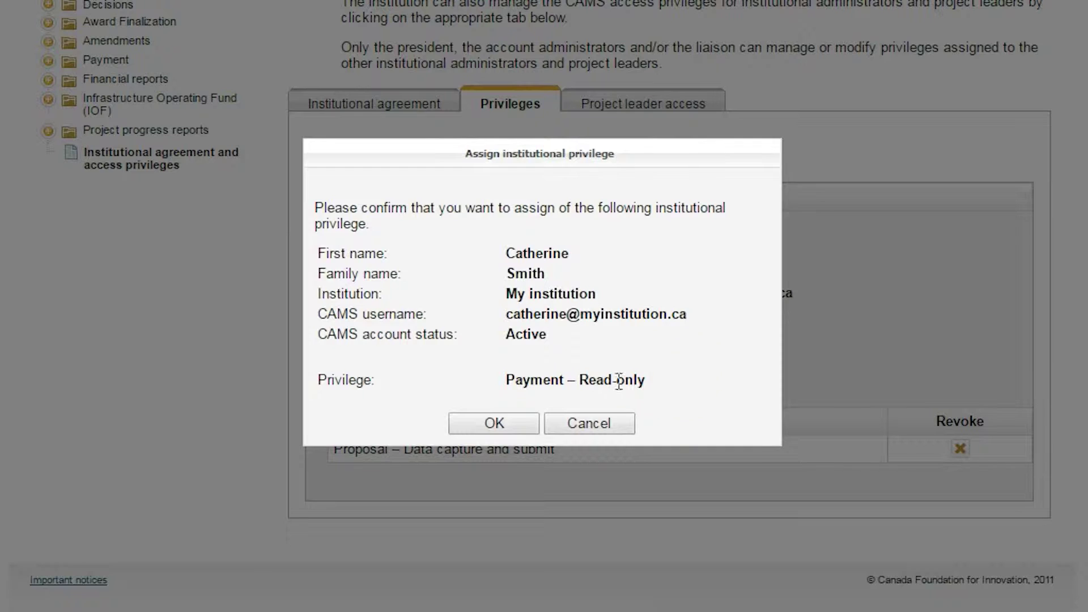
pyautogui.click(429, 425)
pyautogui.click(526, 244)
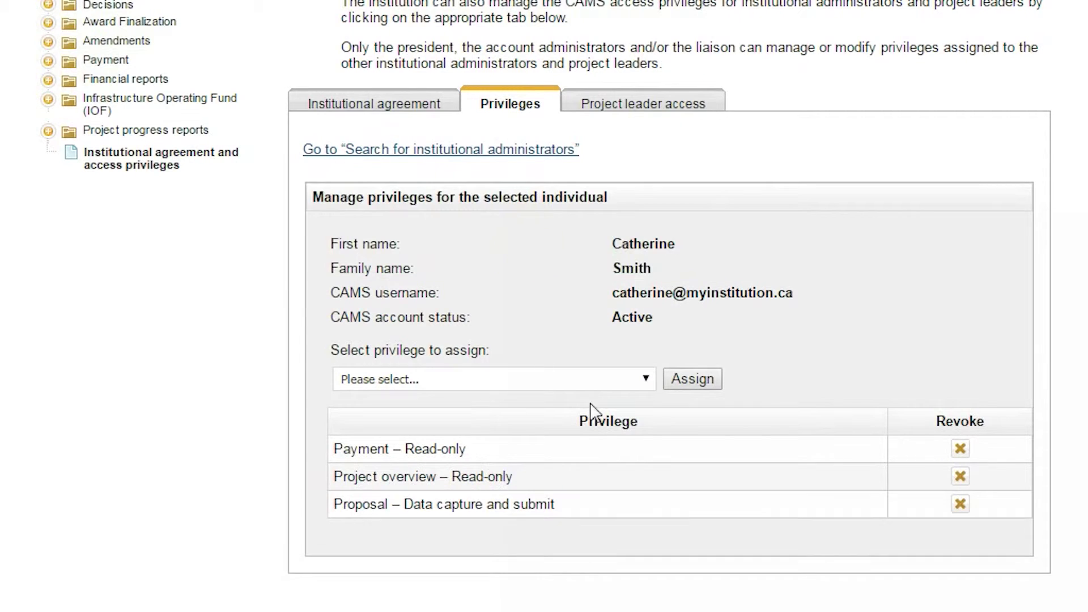
# Step: Revoke the administrator's Proposal – Data capture and submit privilege
pyautogui.click(960, 504)
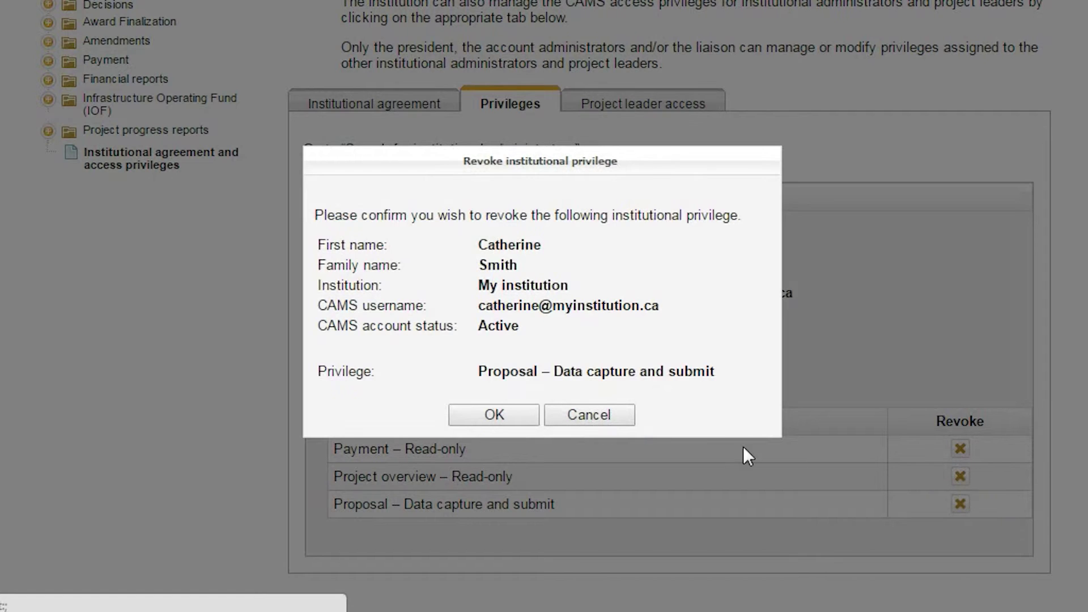
pyautogui.click(519, 417)
pyautogui.click(526, 241)
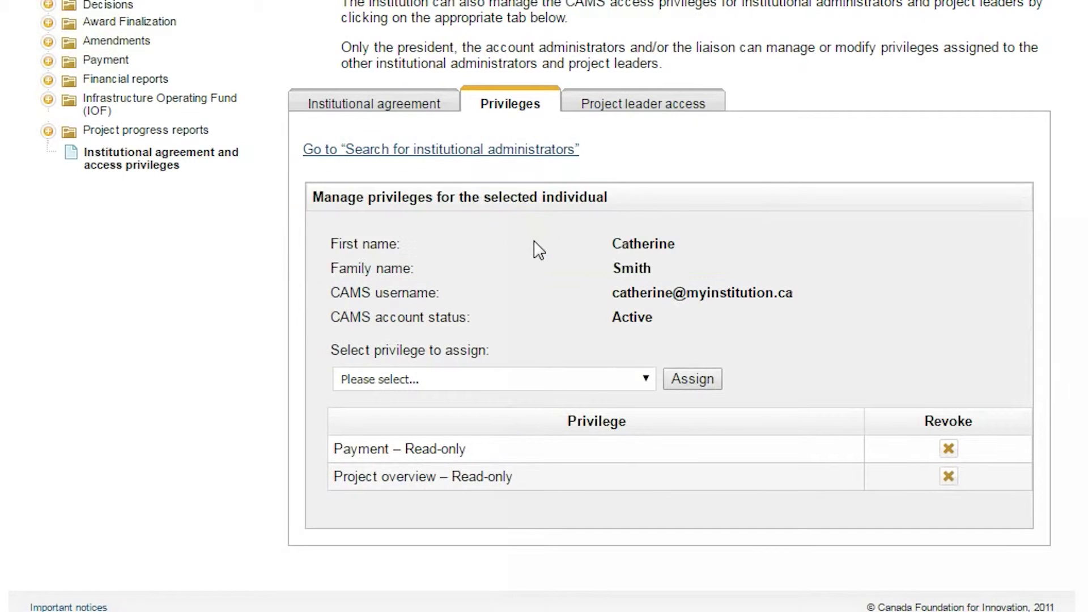
# Step: Back on the administrator search, export the list of all institutional administrators
pyautogui.click(515, 152)
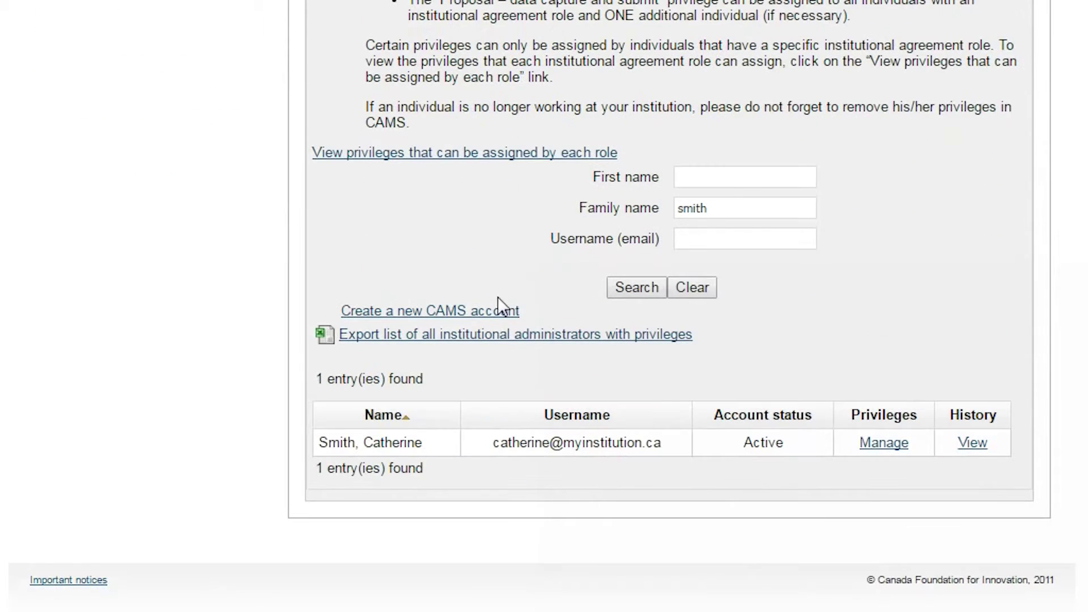
pyautogui.click(494, 311)
pyautogui.scroll(3, 572, 332)
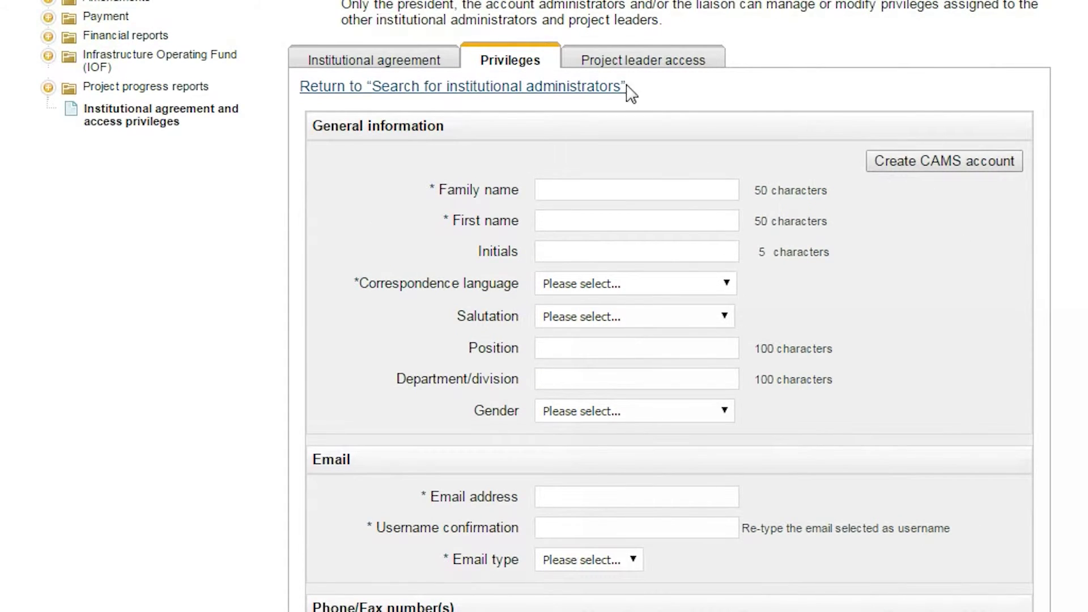
pyautogui.click(604, 92)
pyautogui.scroll(-3, 649, 246)
pyautogui.scroll(-3, 649, 246)
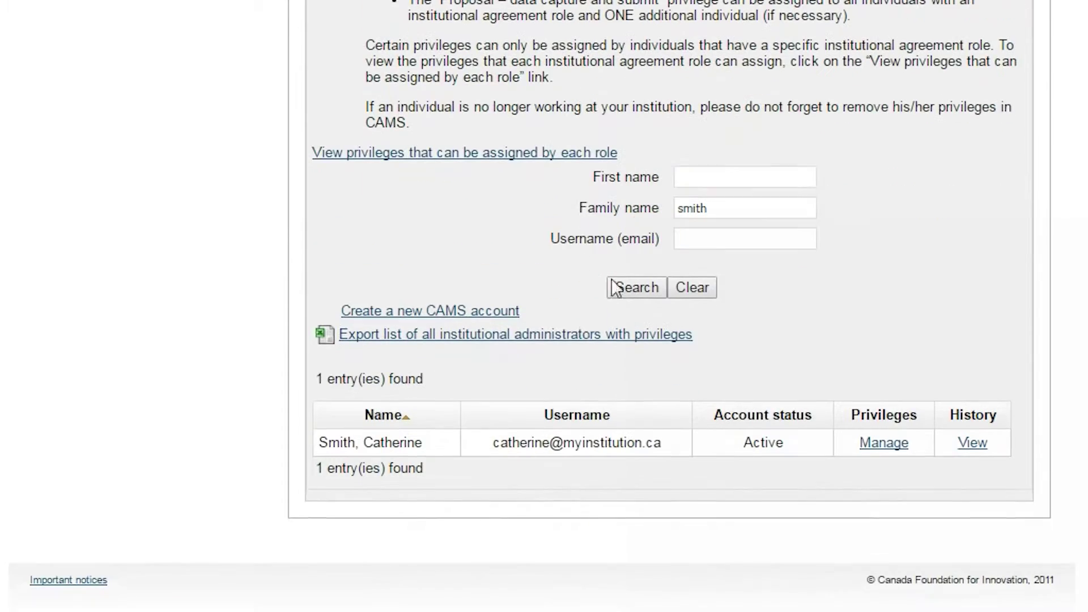
pyautogui.click(572, 336)
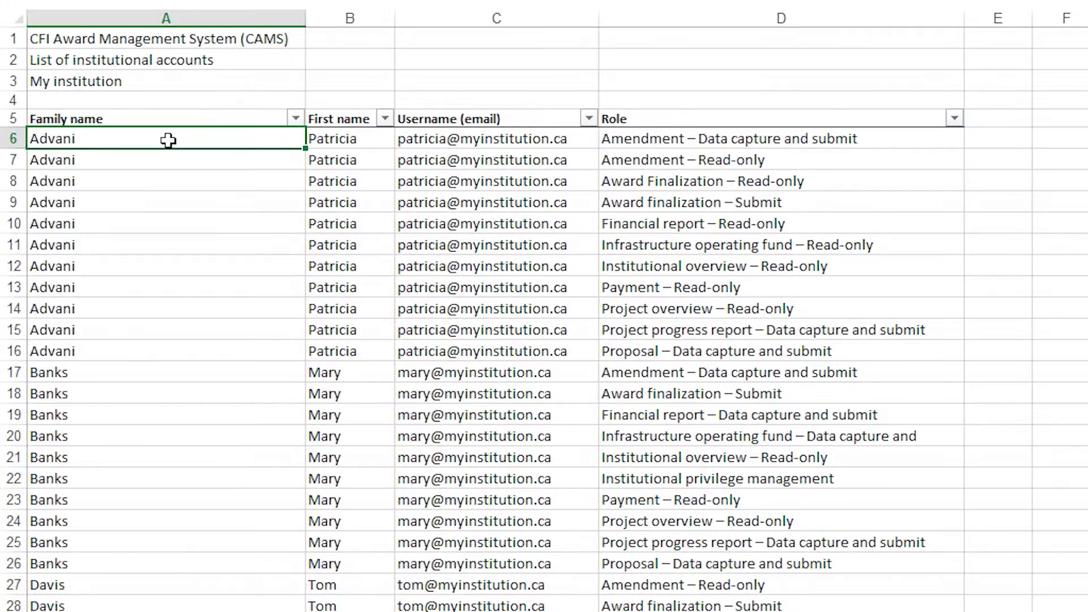
pyautogui.scroll(-1, 193, 199)
pyautogui.scroll(-3, 195, 203)
pyautogui.scroll(-1, 196, 202)
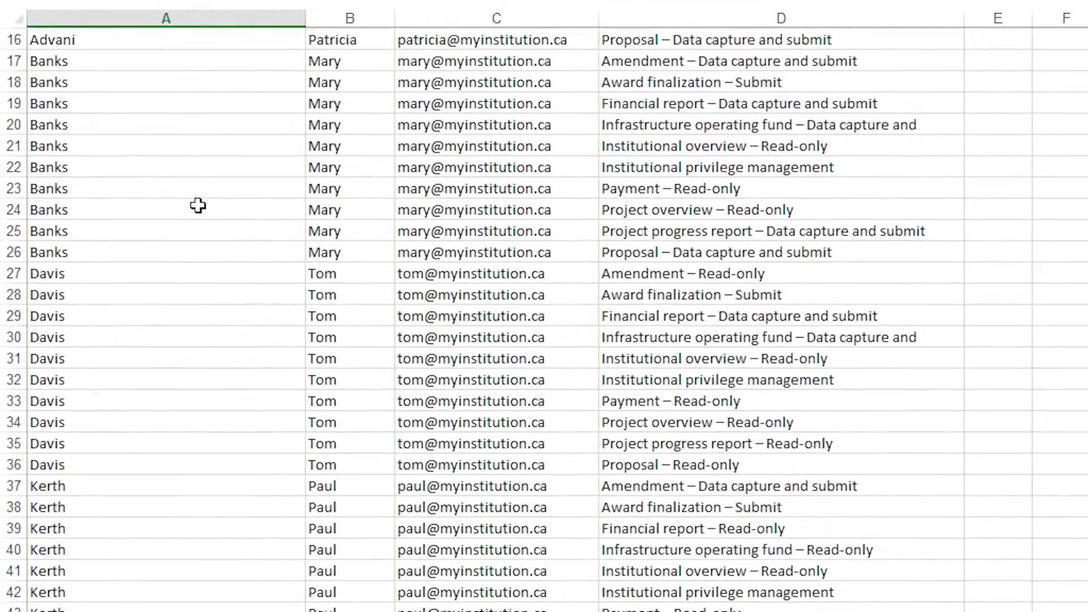
pyautogui.scroll(1, 198, 204)
pyautogui.scroll(3, 197, 205)
pyautogui.scroll(2, 199, 207)
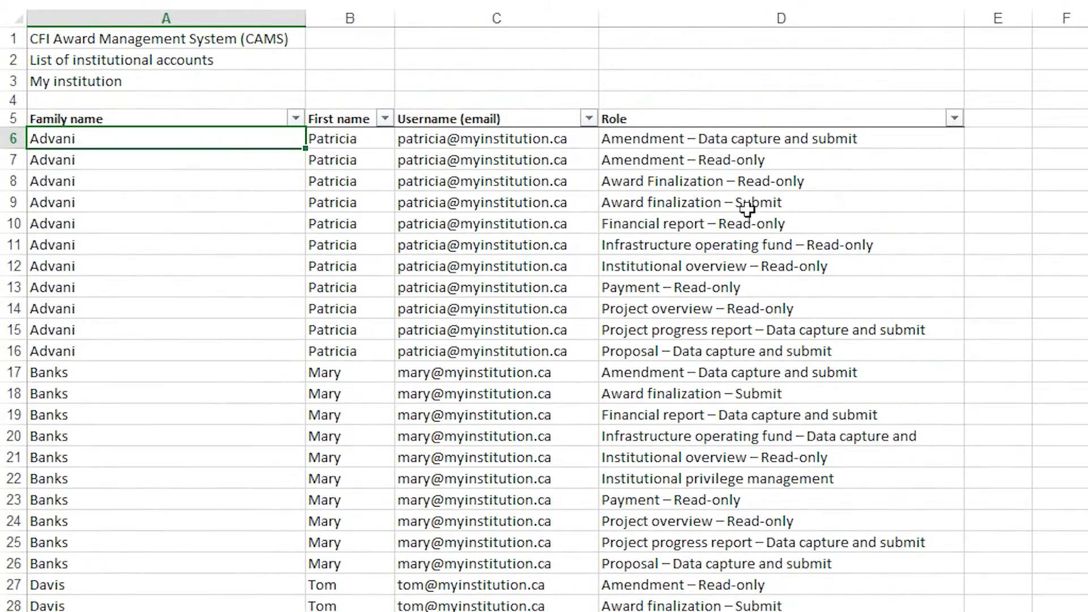
# Step: Filter the Role column to show only 'Award finalization – Submit' rows
pyautogui.click(955, 121)
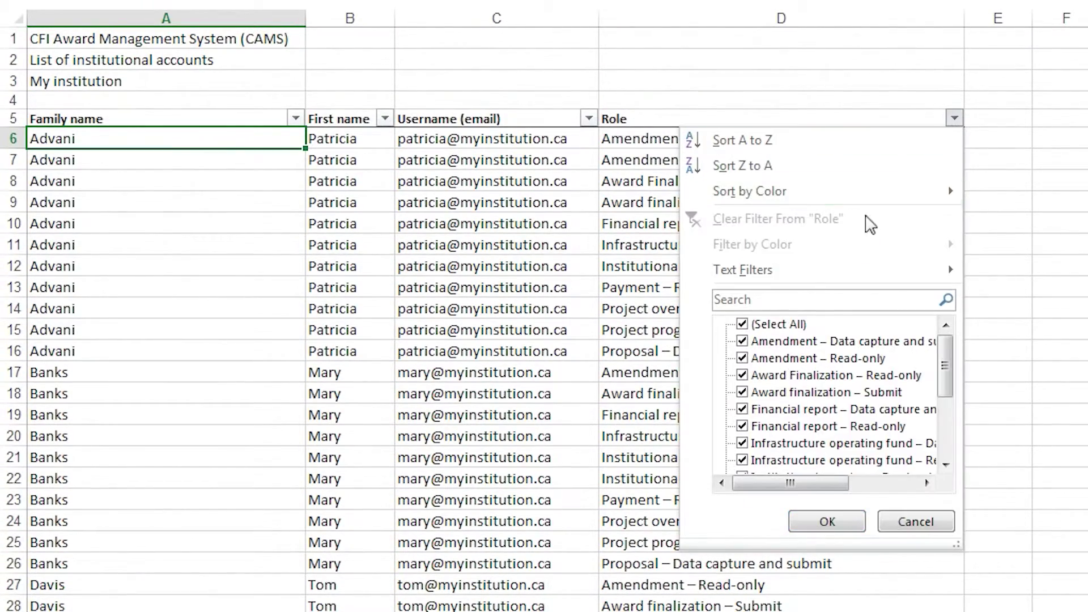
pyautogui.click(789, 328)
pyautogui.click(791, 392)
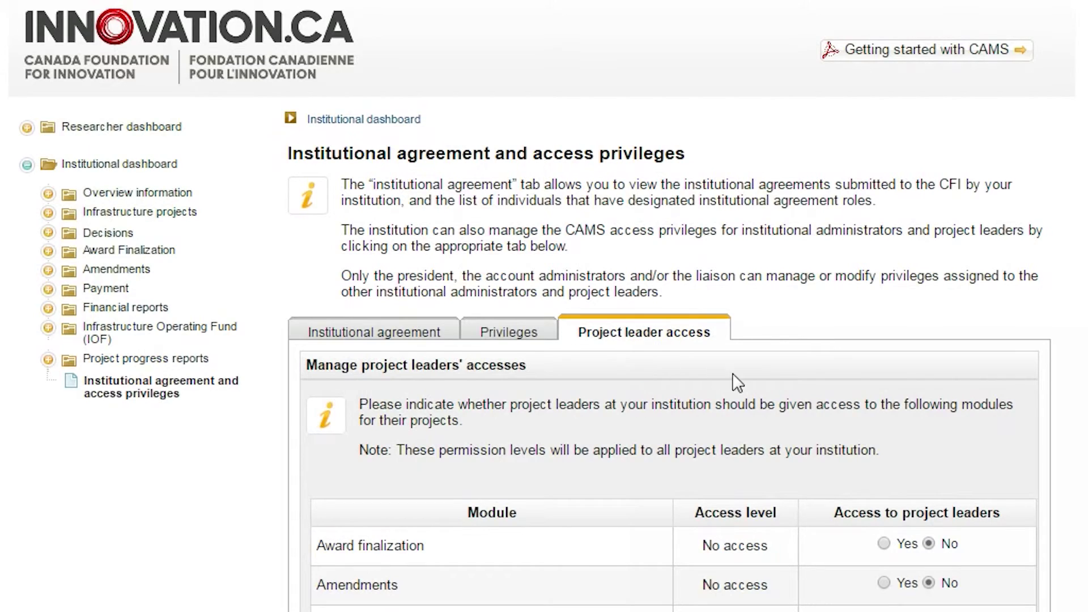
pyautogui.scroll(-3, 738, 383)
# Step: Set project leader Payments access to Yes and confirm it
pyautogui.click(885, 304)
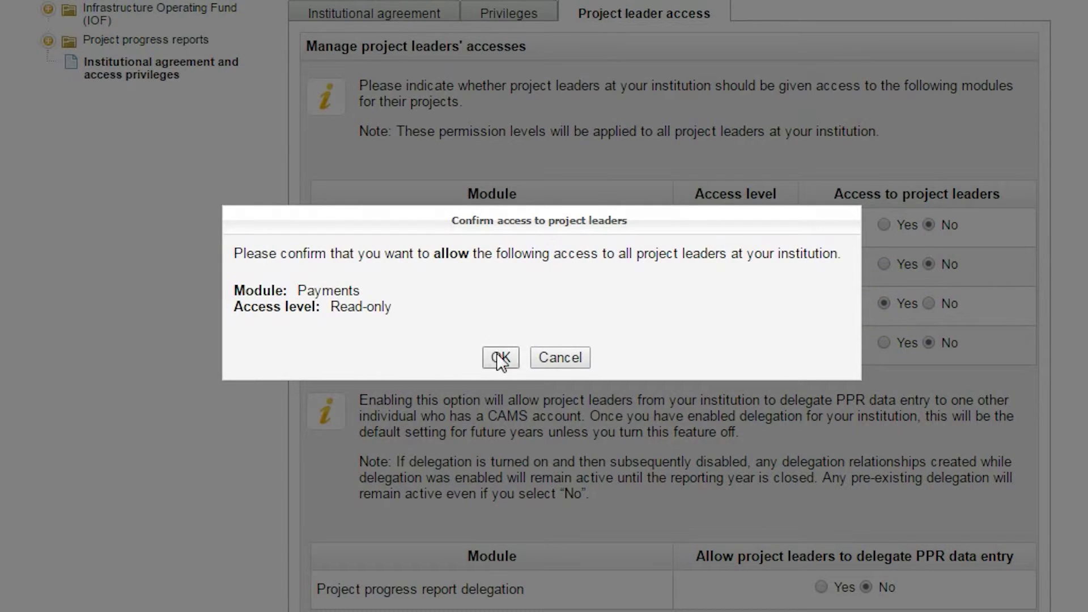
pyautogui.click(500, 358)
pyautogui.click(526, 240)
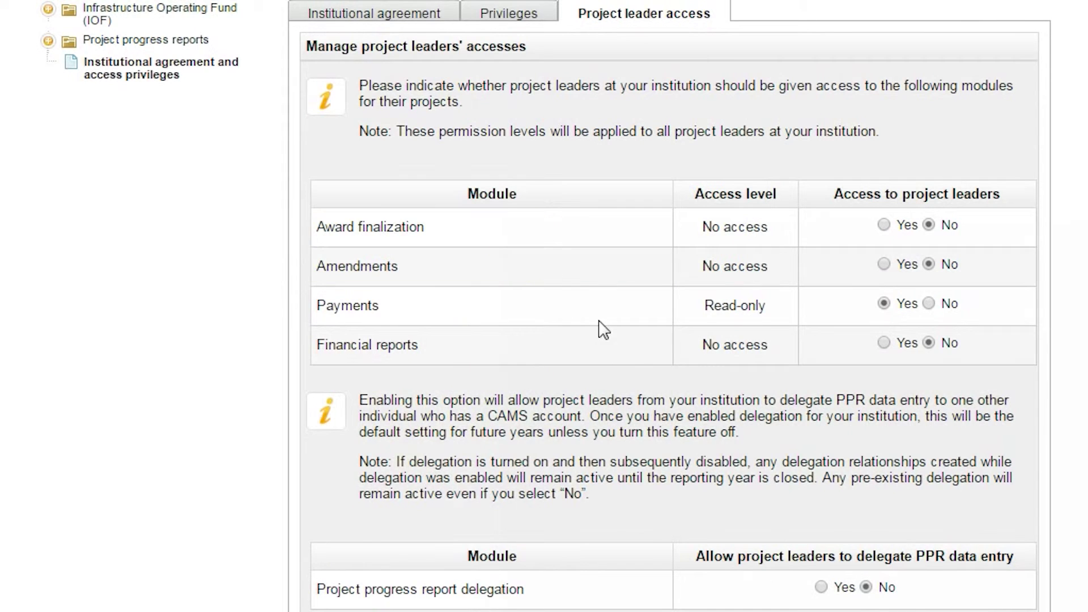
pyautogui.scroll(-3, 753, 426)
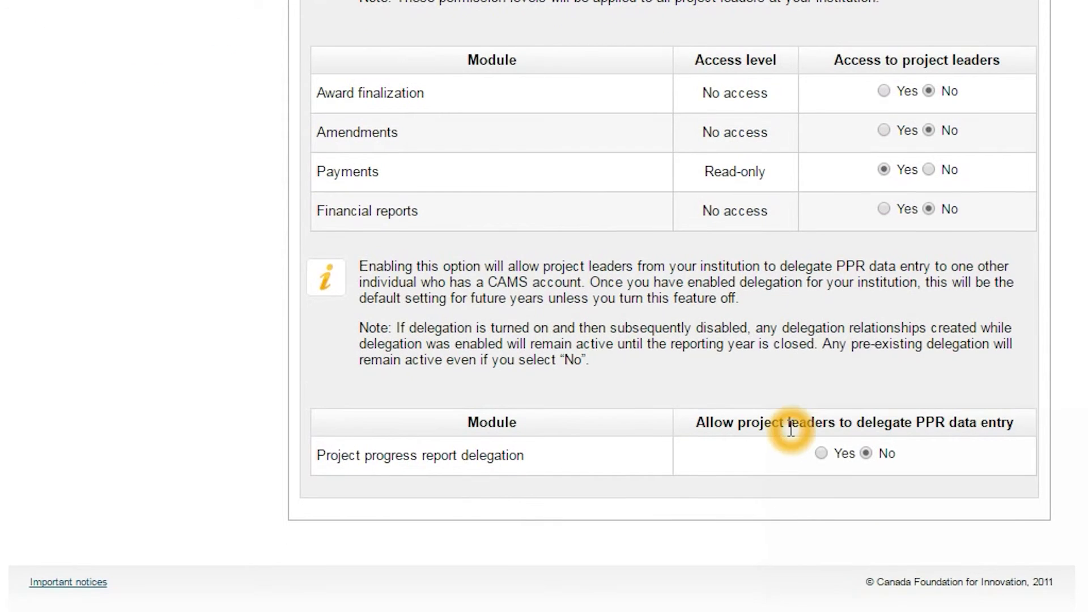
# Step: Set project progress report delegation to Yes for project leaders and confirm it
pyautogui.click(729, 466)
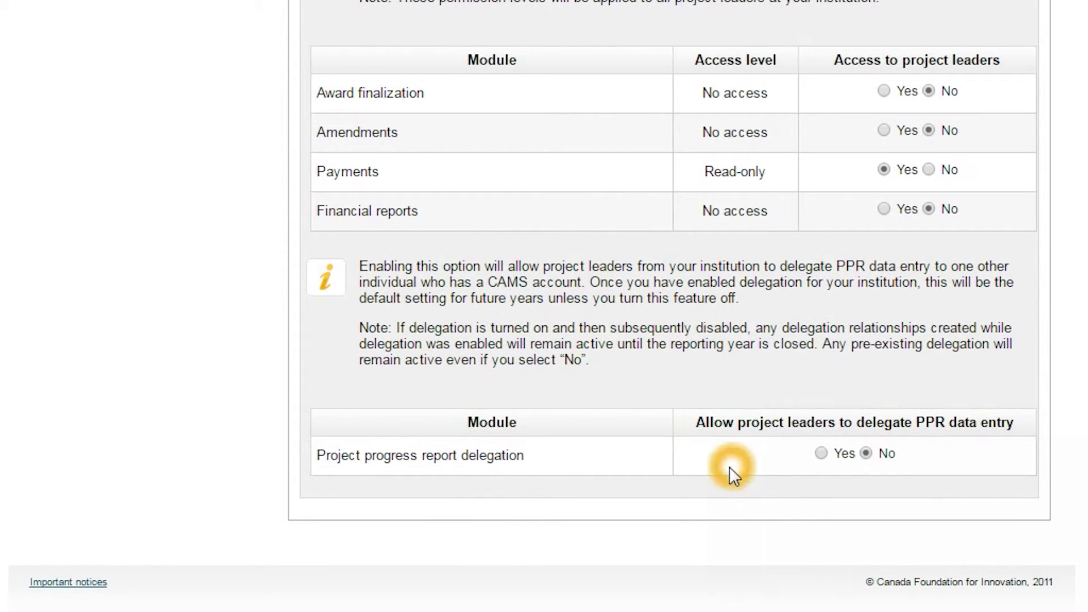
pyautogui.click(821, 455)
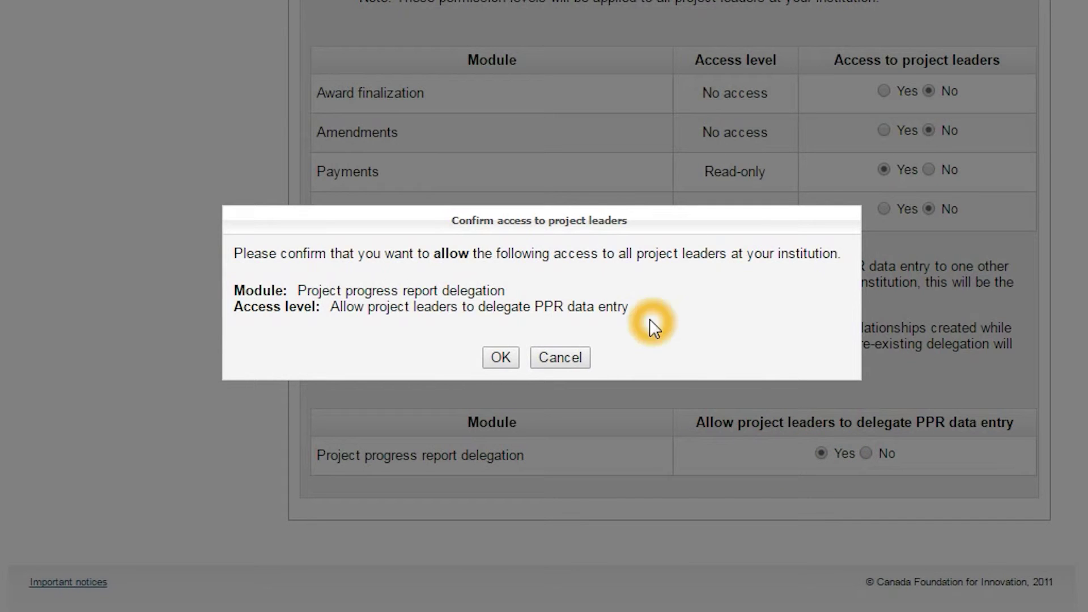
pyautogui.click(500, 359)
pyautogui.click(517, 242)
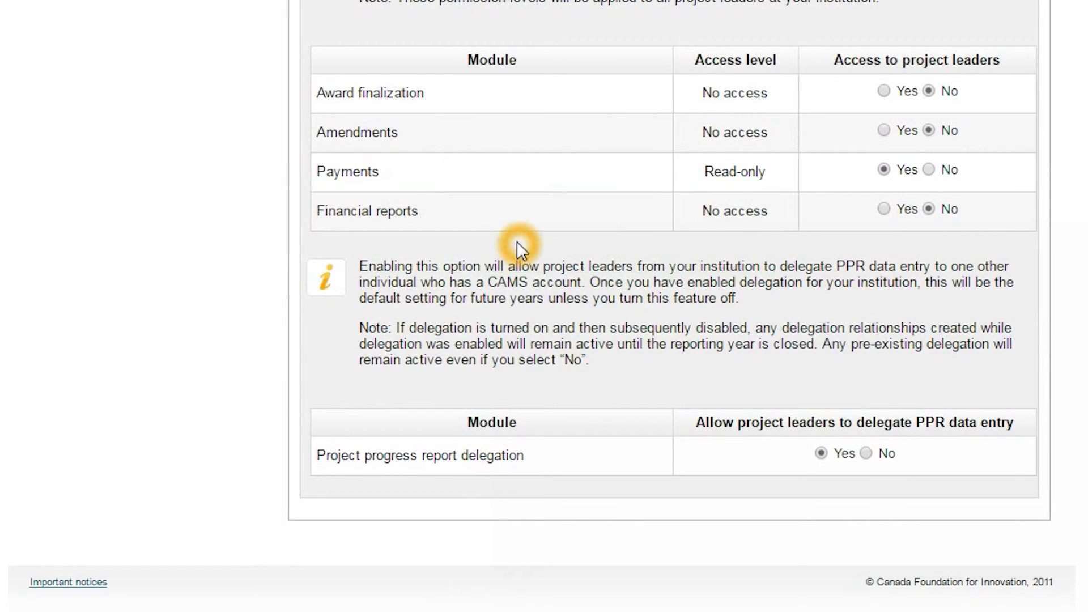